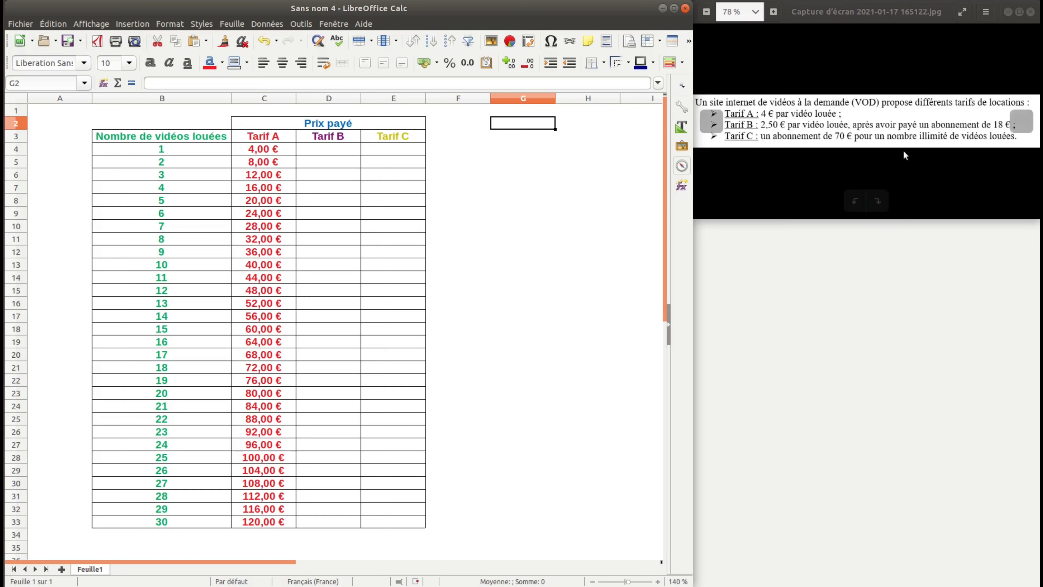
left_click(221, 150)
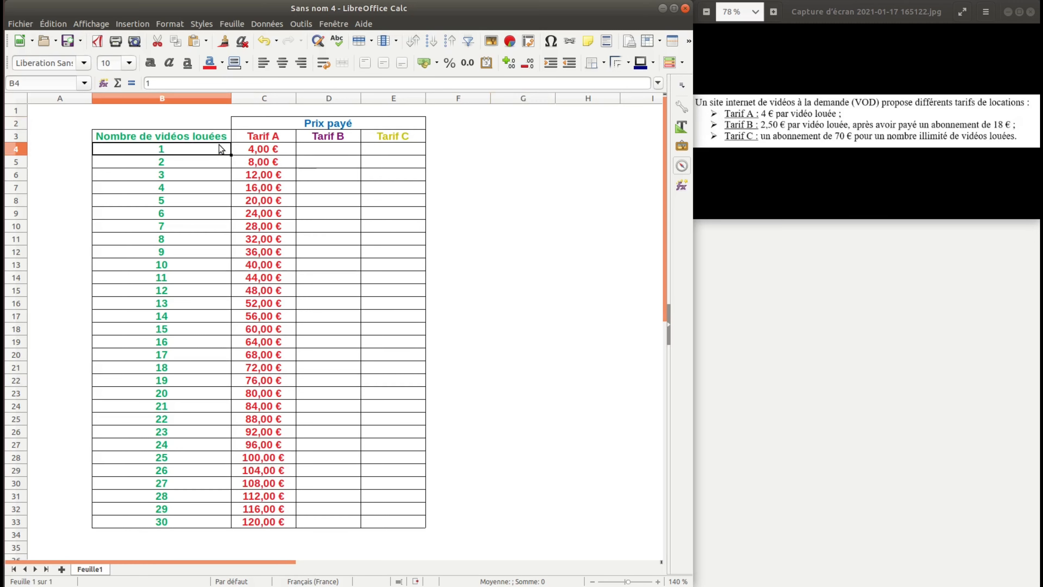
left_click(220, 164)
left_click(217, 178)
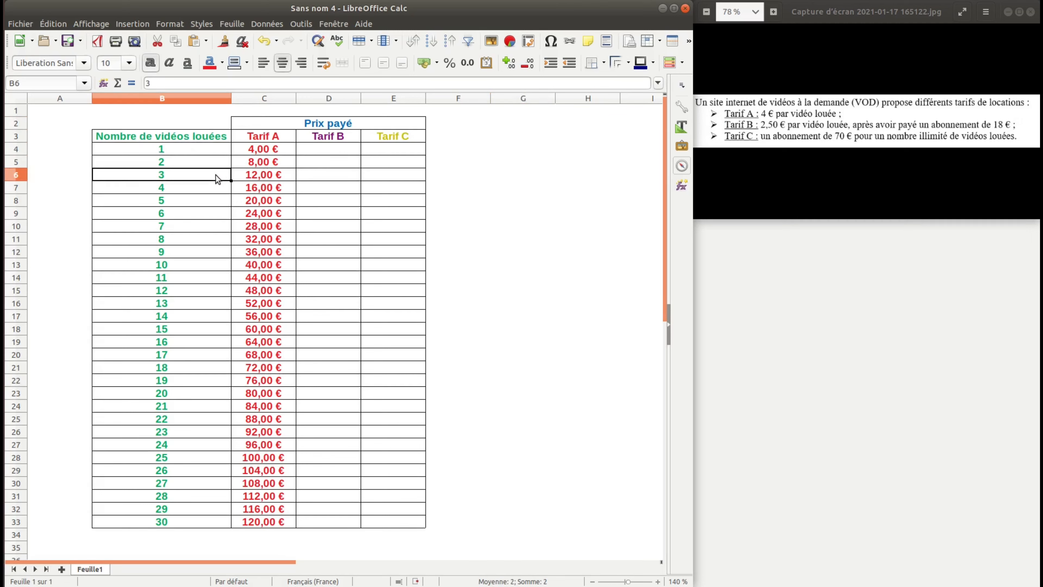
left_click(217, 150)
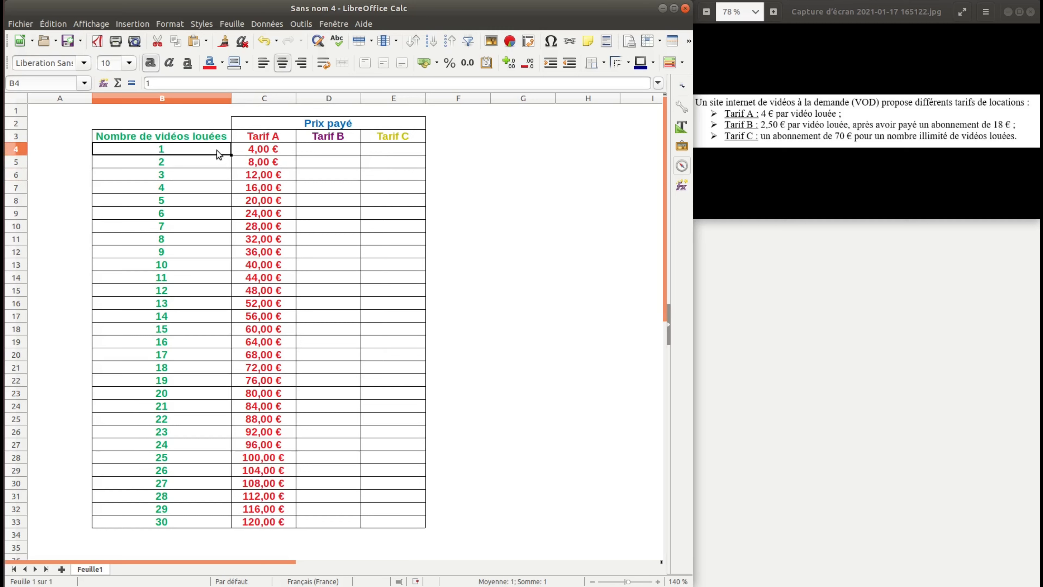
Enter 18 in cell G3 and 2.5 in cell G4
left_click(524, 134)
type("1")
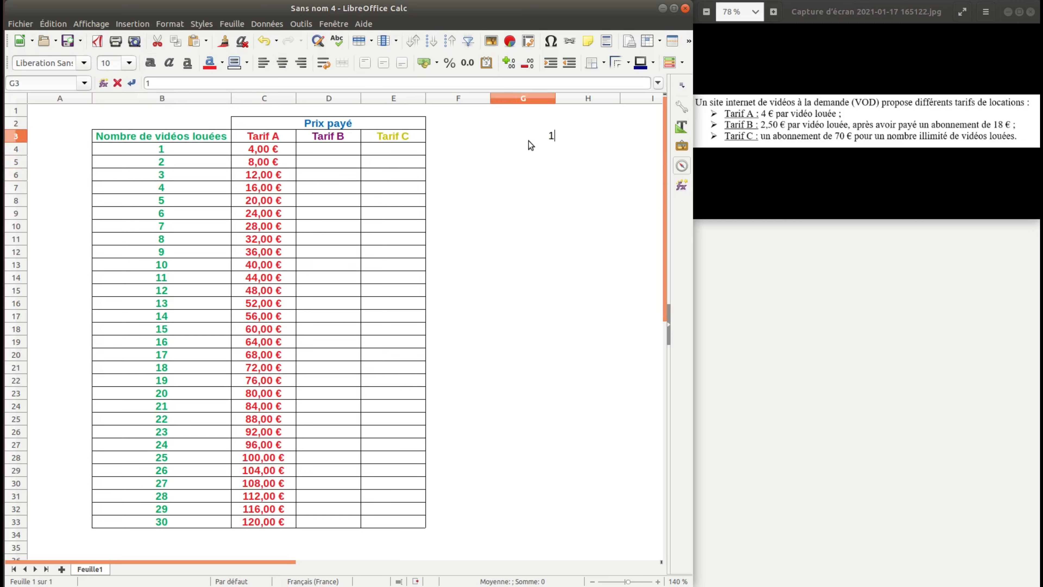
type("8")
key("Return")
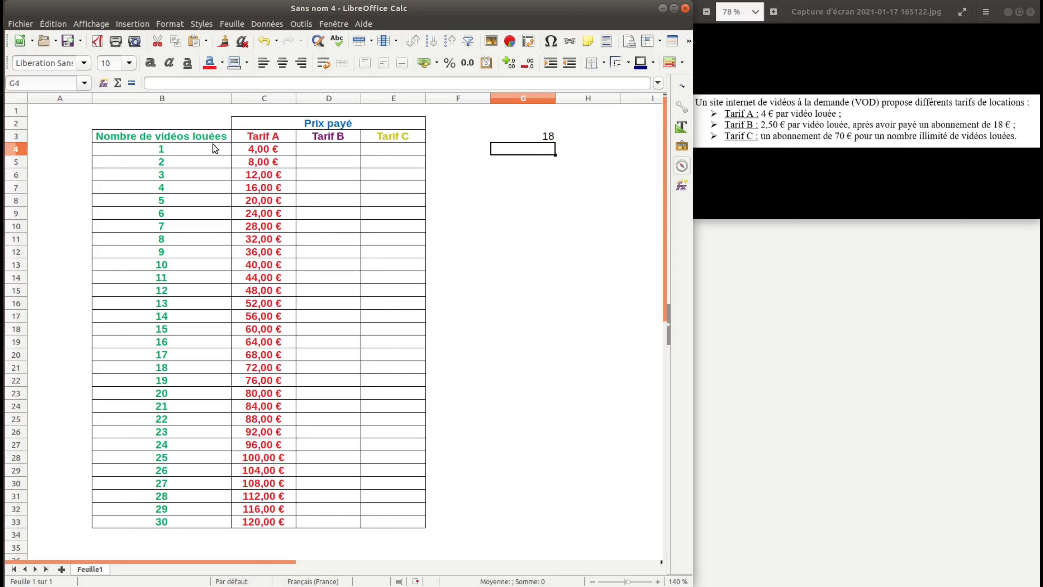
type("2.5")
key("Return")
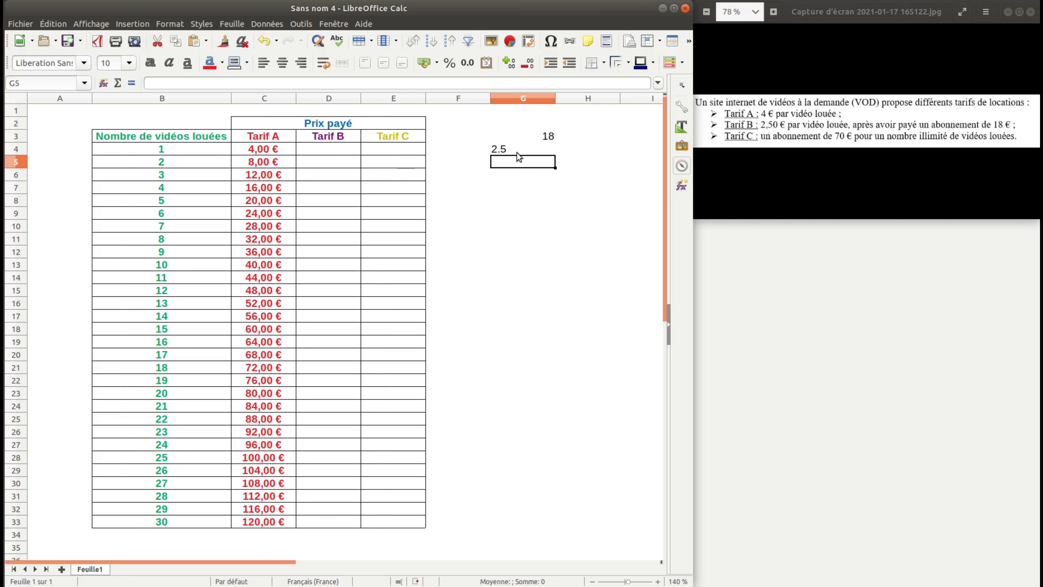
Clear the 2.5 entry below the 18 in column G and enter 5 in cell G4 instead
left_click(524, 136)
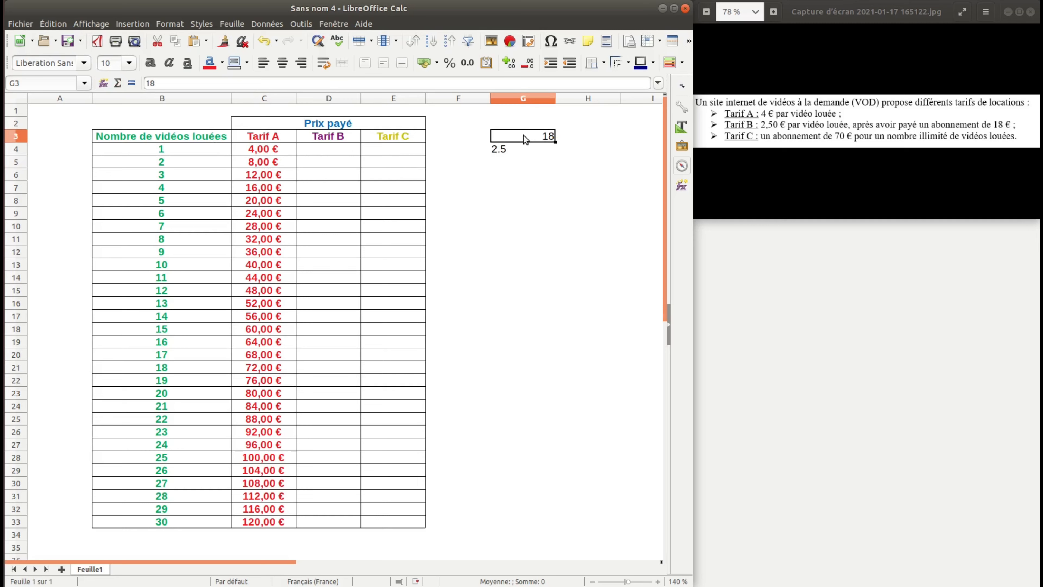
left_click(526, 150)
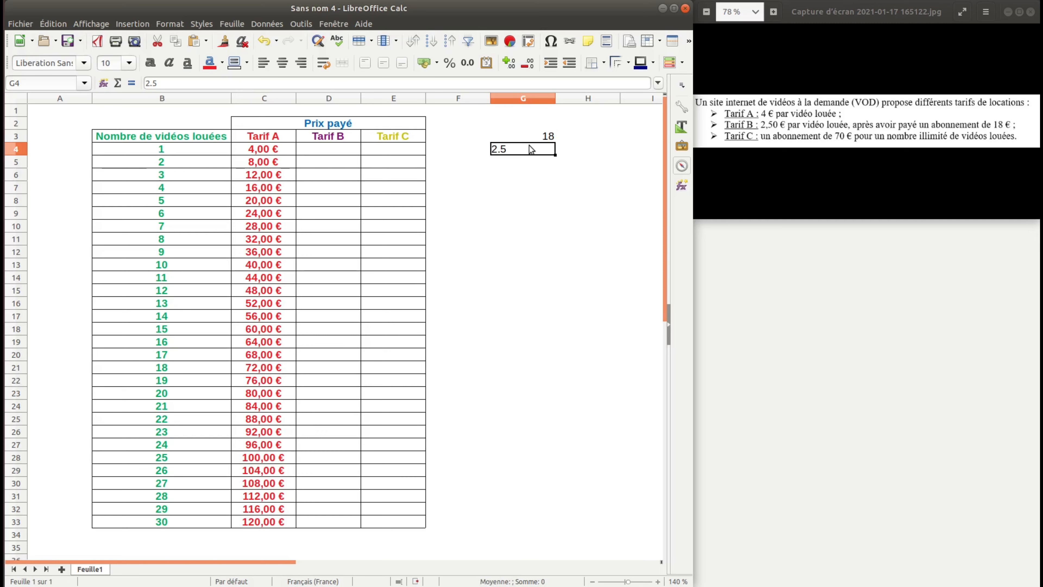
key("Delete")
left_click(220, 164)
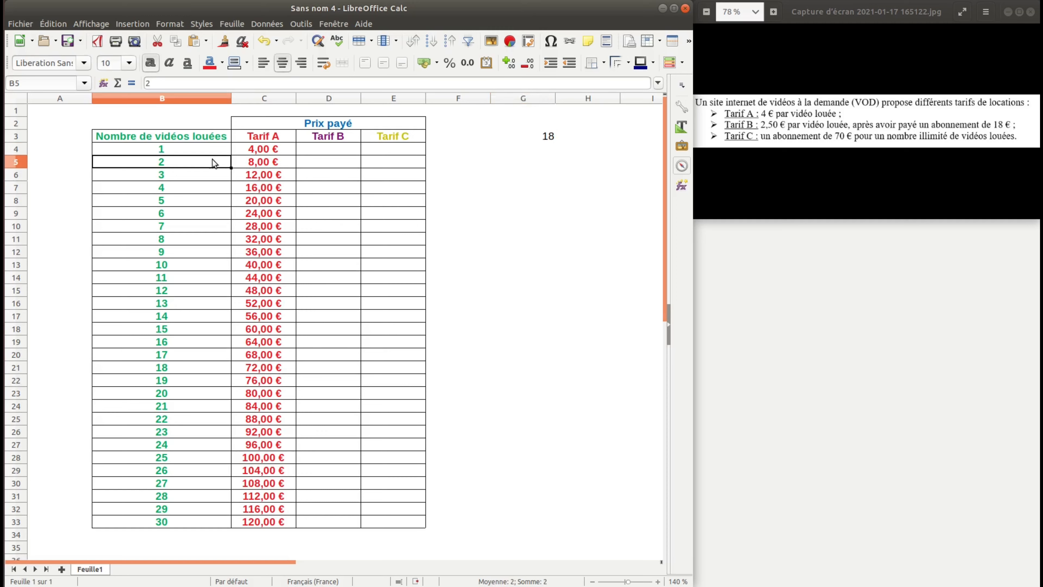
left_click(534, 148)
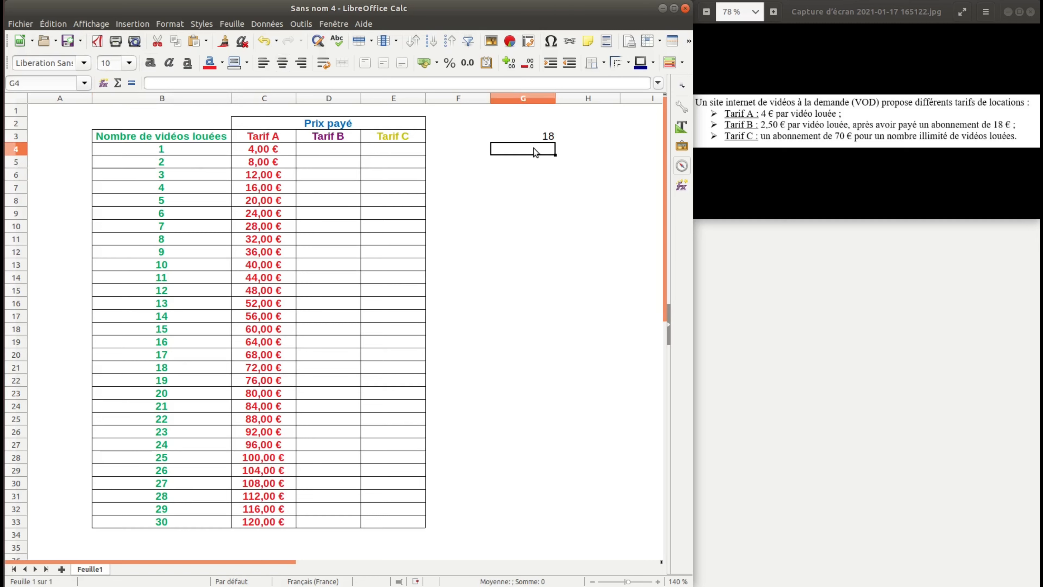
type("5")
key("Return")
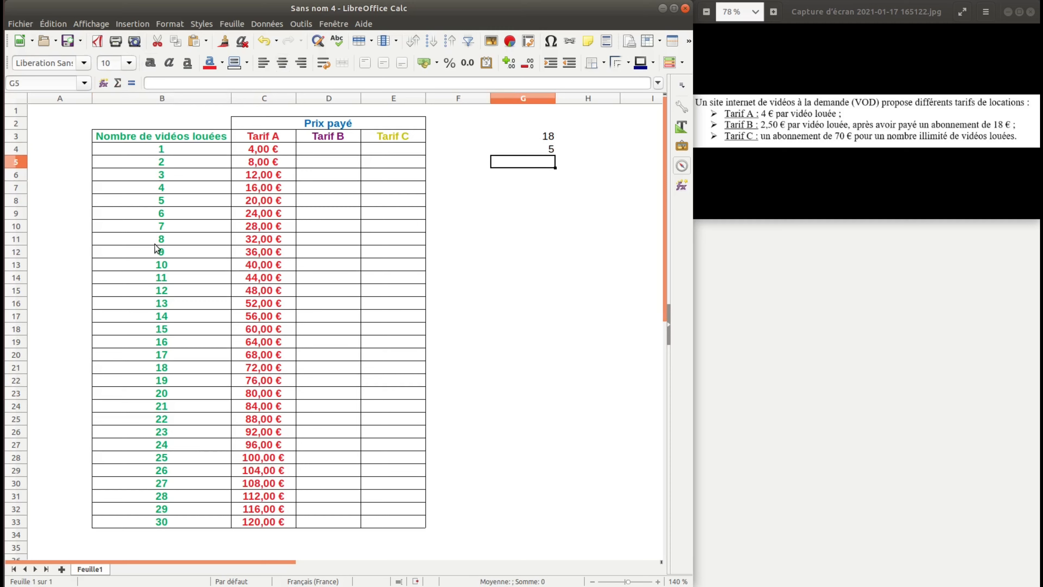
left_click(176, 175)
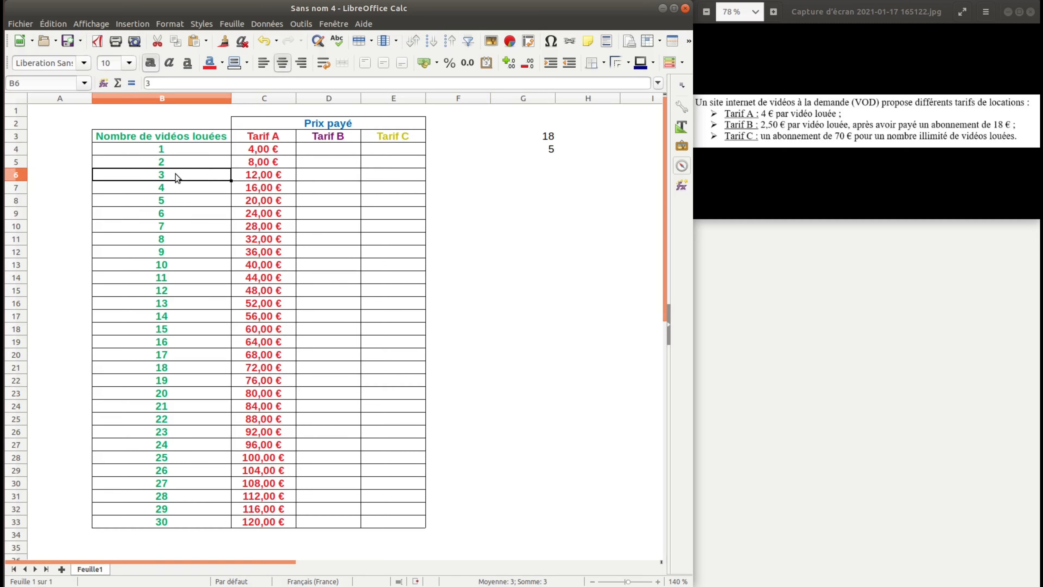
left_click(181, 188)
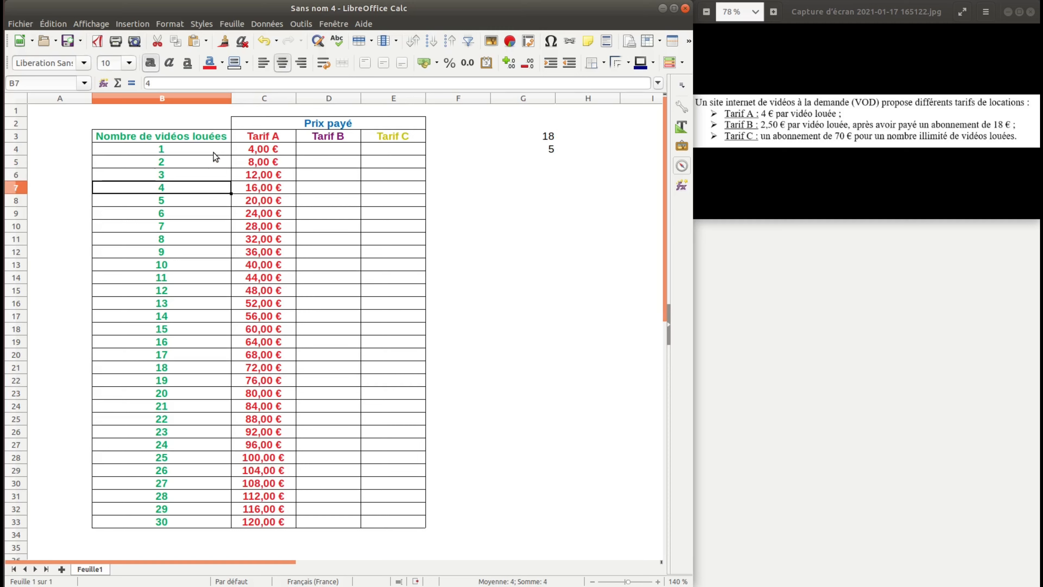
left_click_drag(214, 153, 198, 520)
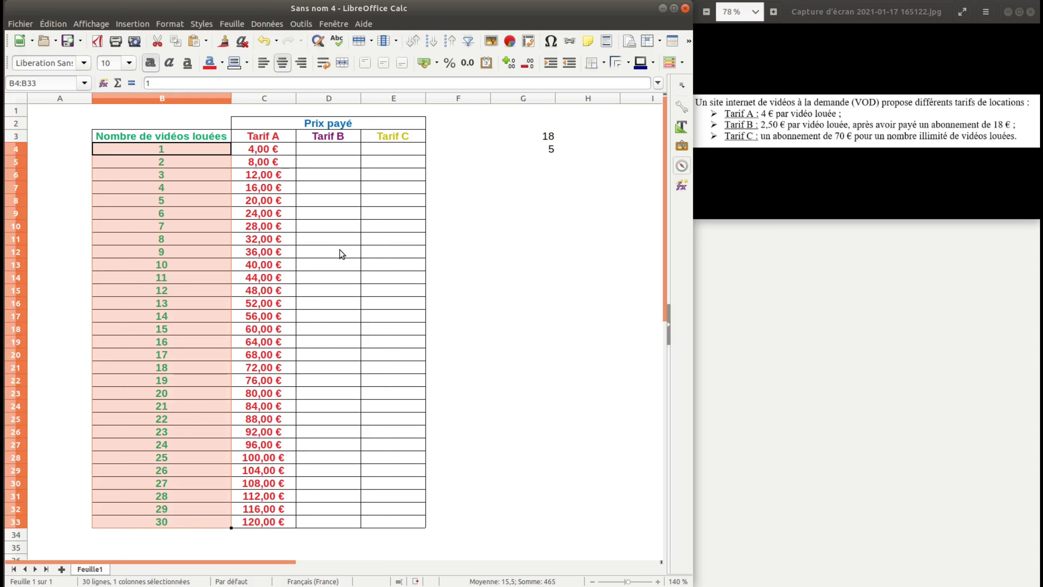
Enter the formula =18+B4*2.5 in cell D4 for the first Tarif B price
left_click(325, 152)
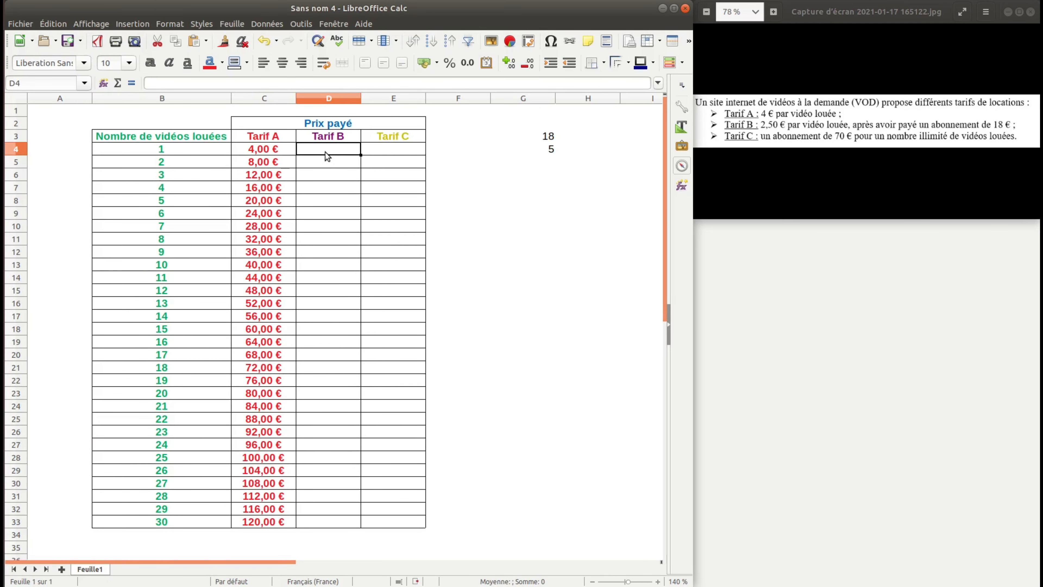
type("=18+")
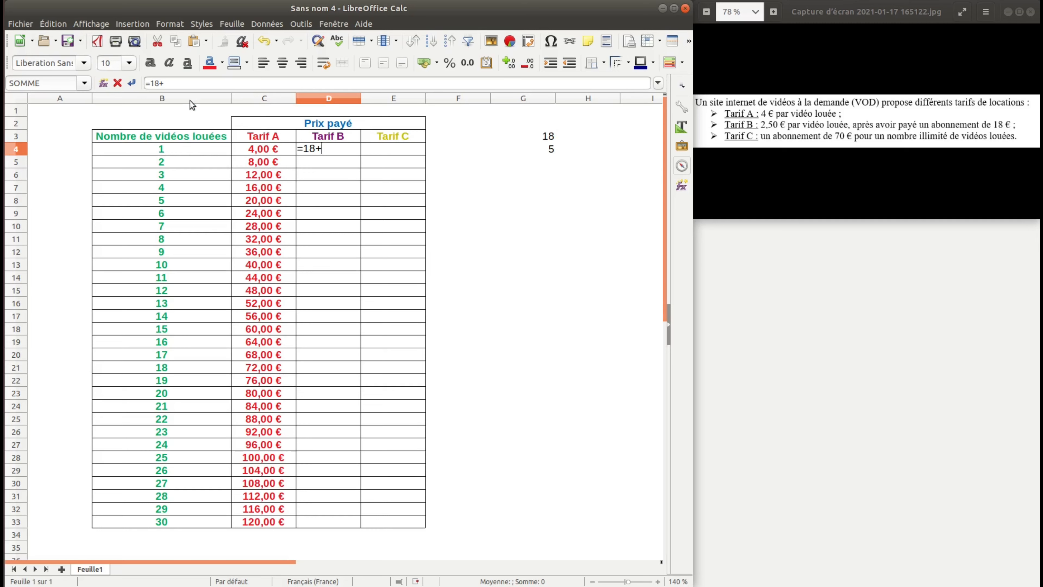
left_click(157, 143)
type("*2.5")
key("Return")
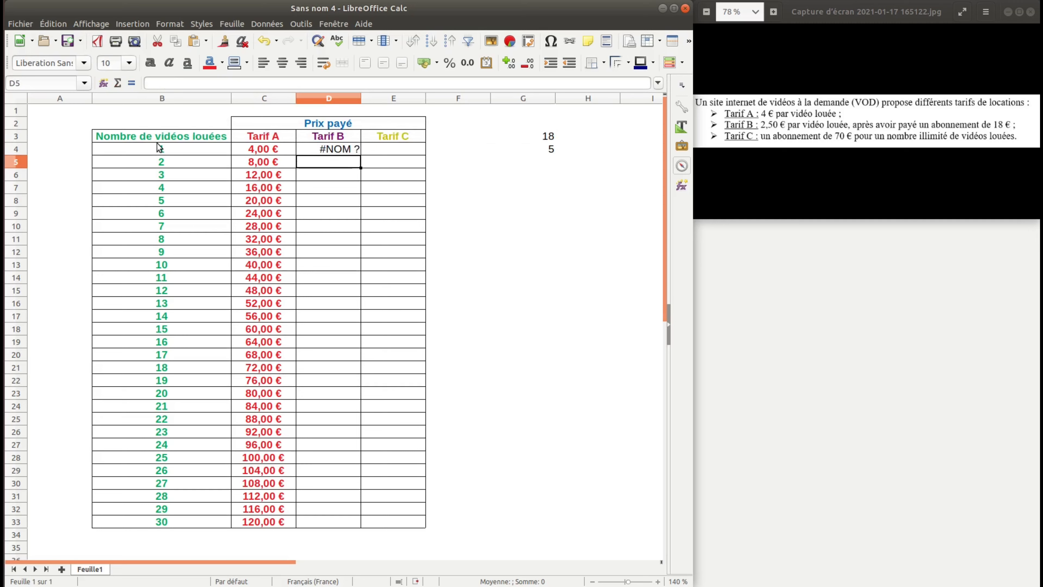
Correct the formula in D4 to =18+B4*2,5 and fill it down the Tarif B column to D33
left_click(338, 147)
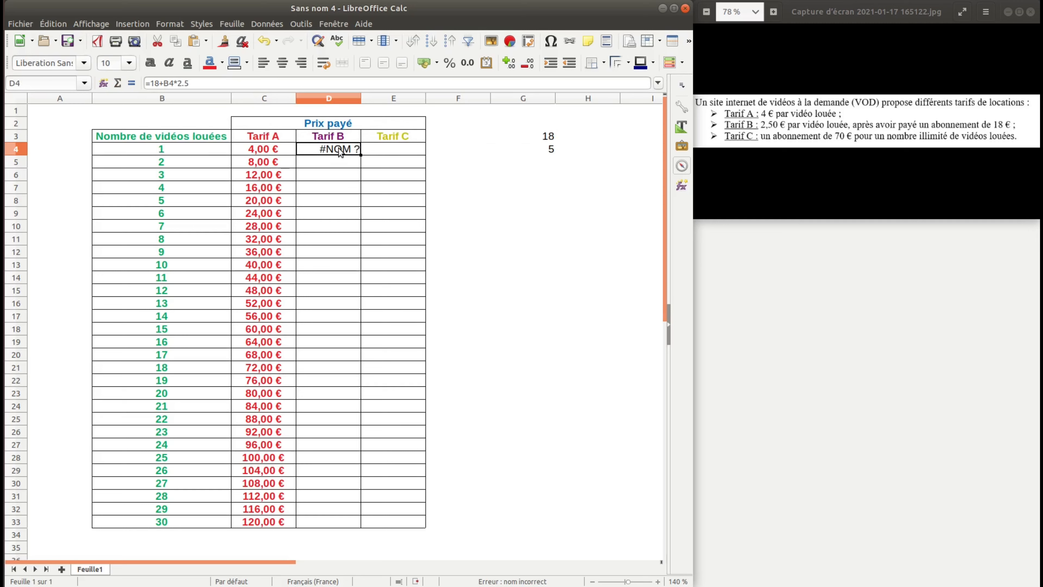
left_click(187, 85)
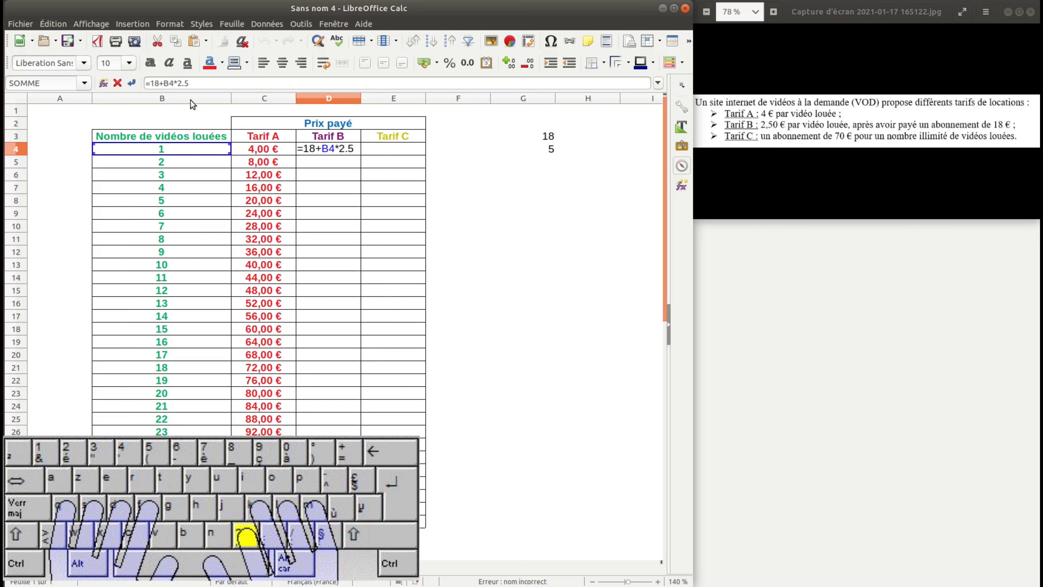
key("BackSpace")
type(",")
key("Return")
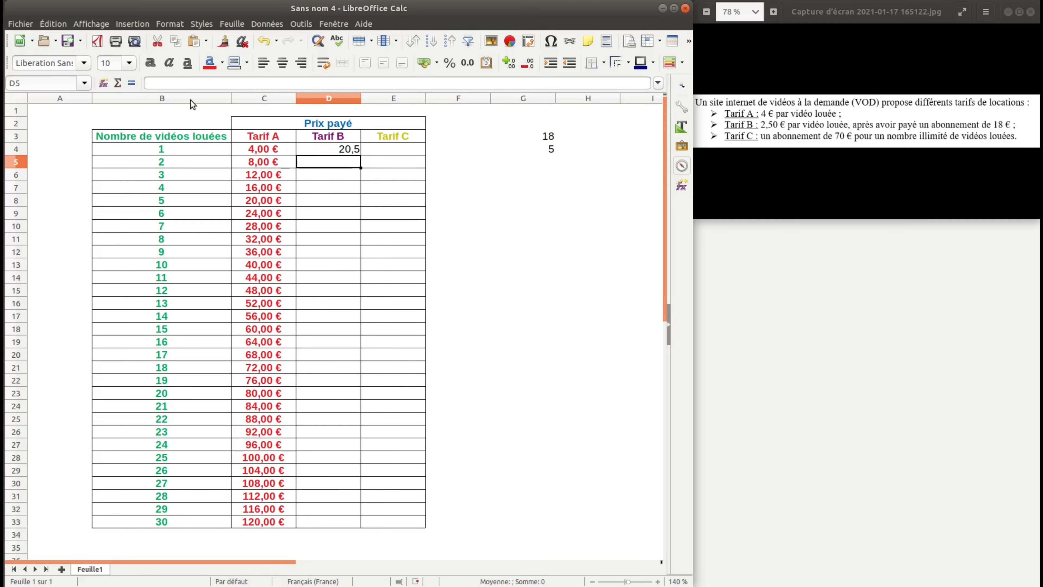
left_click(340, 152)
left_click_drag(360, 155, 357, 528)
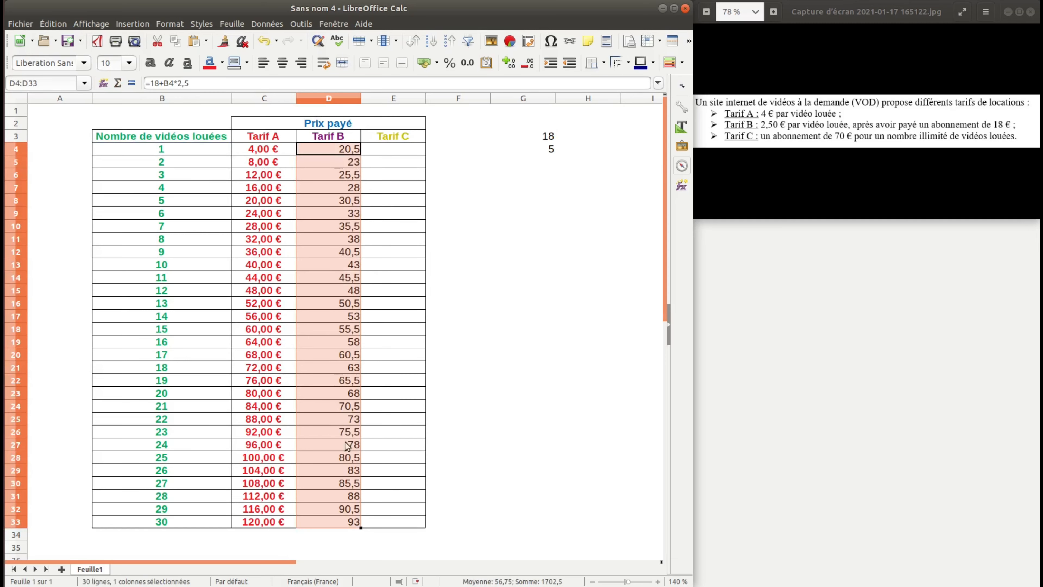
Center the Tarif B values in D4:D33 horizontally and set their font colour to purple
left_click(281, 69)
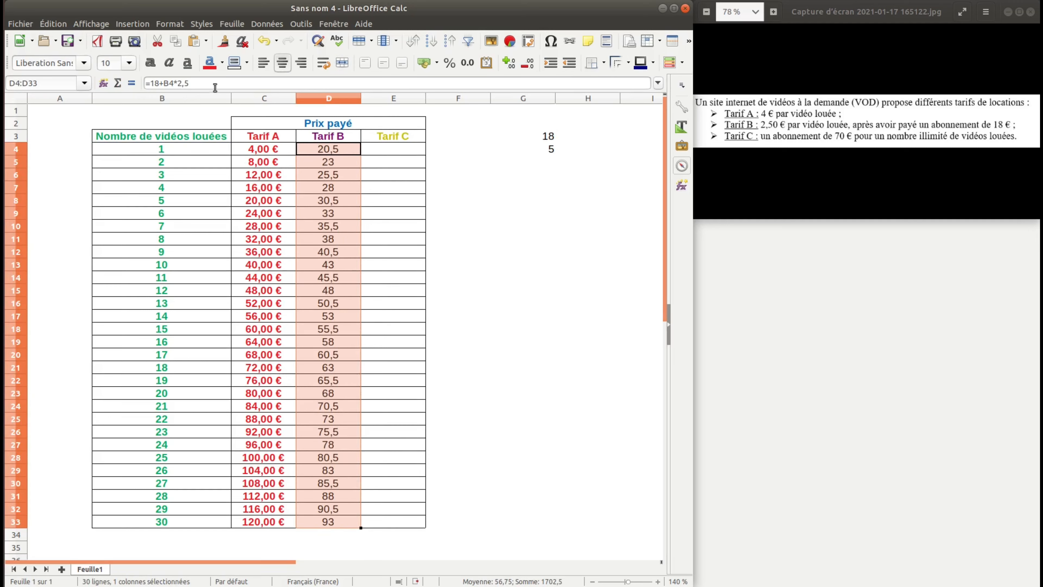
left_click(222, 68)
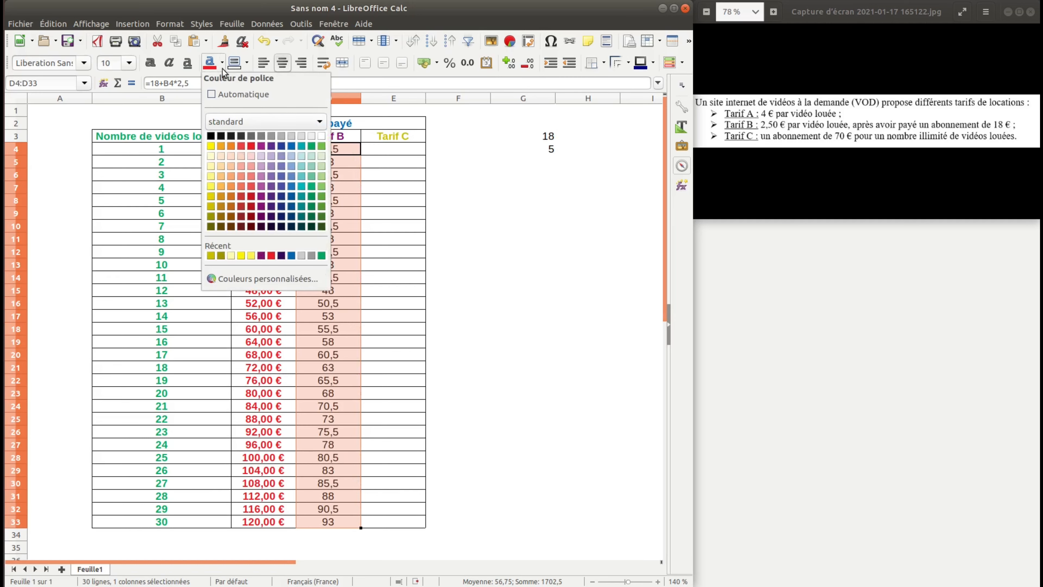
left_click(265, 256)
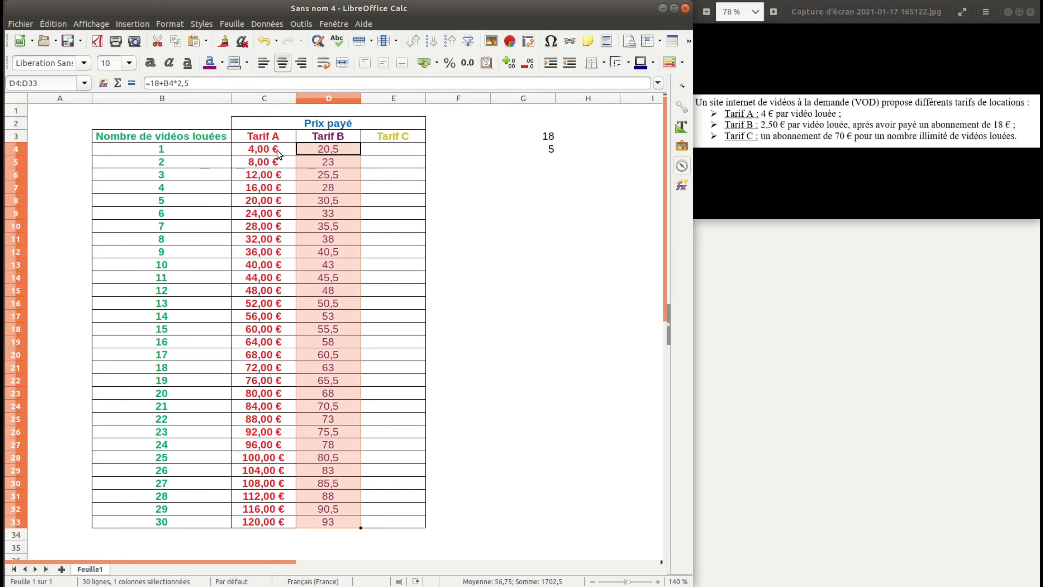
Format the Tarif B values in D4:D33 as currency (Monnaie) in euros with two decimals
right_click(339, 174)
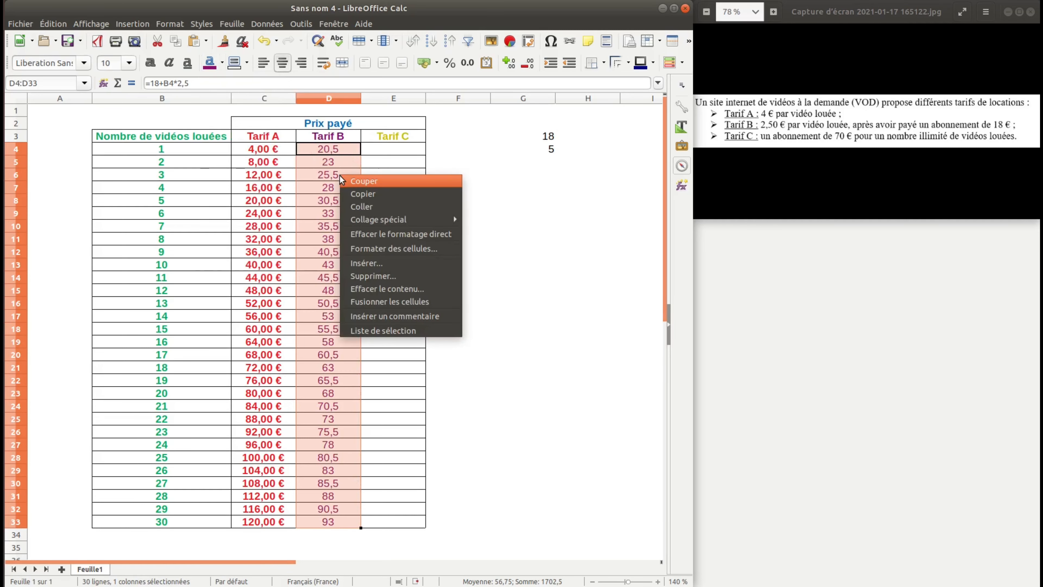
left_click(375, 248)
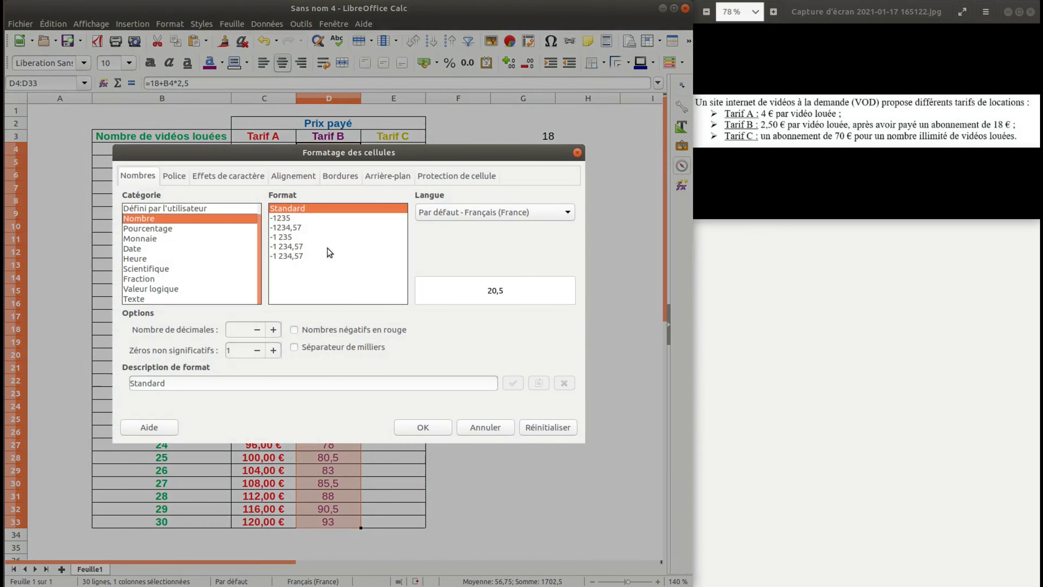
left_click(164, 239)
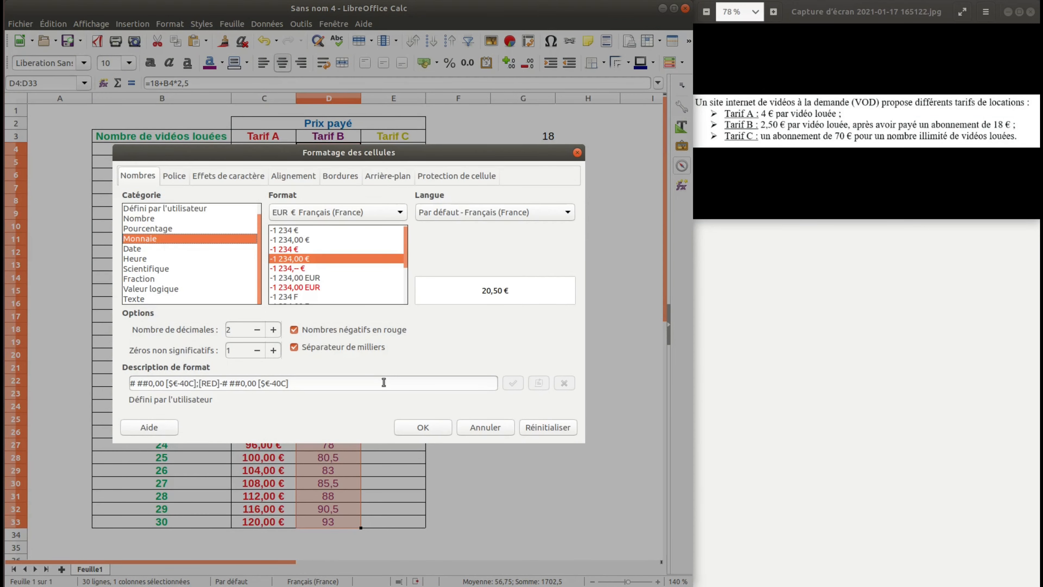
left_click(414, 426)
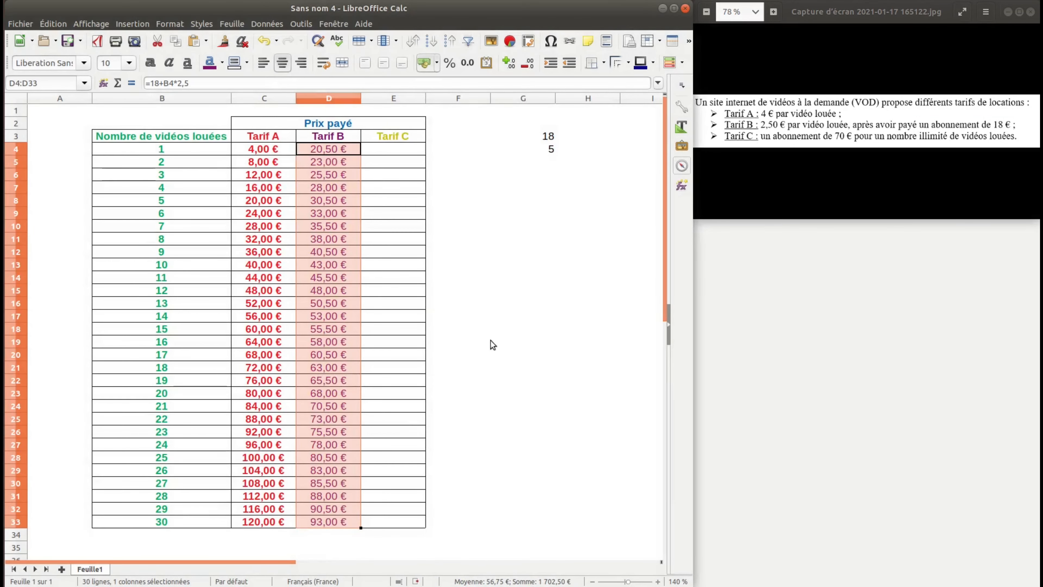
Make the Tarif B prices in D4:D33 bold and deselect the range
left_click(518, 283)
left_click_drag(351, 149, 349, 521)
left_click(151, 66)
left_click(499, 180)
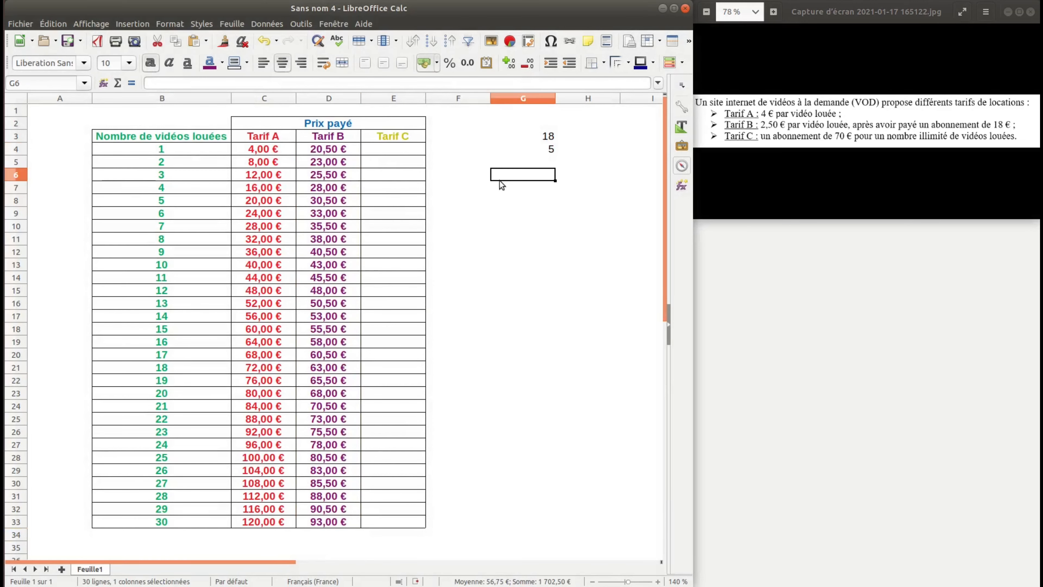